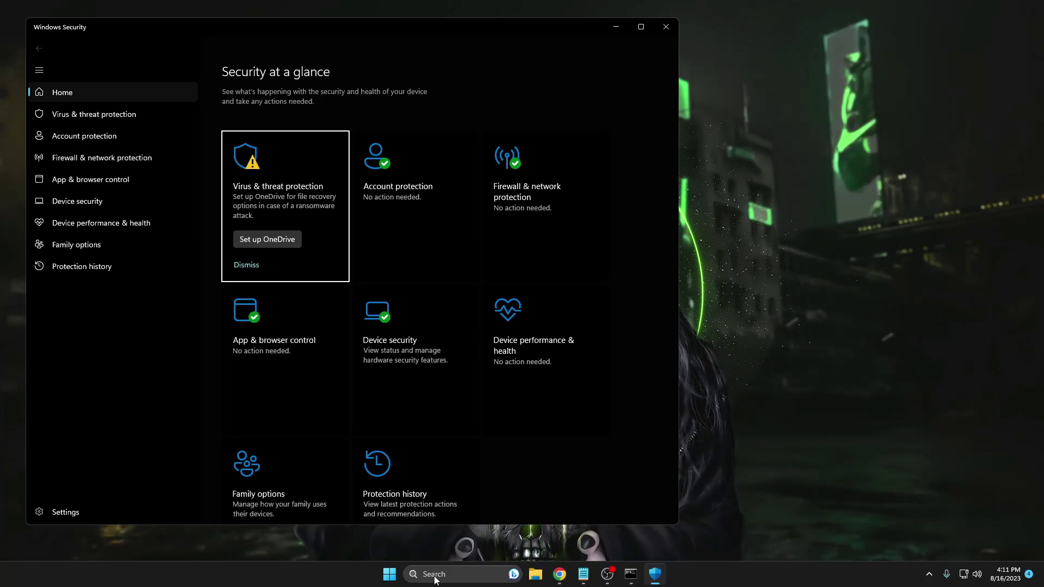
# - Check the Virus & threat protection page (no current threats), then close Windows Security
pyautogui.click(286, 211)
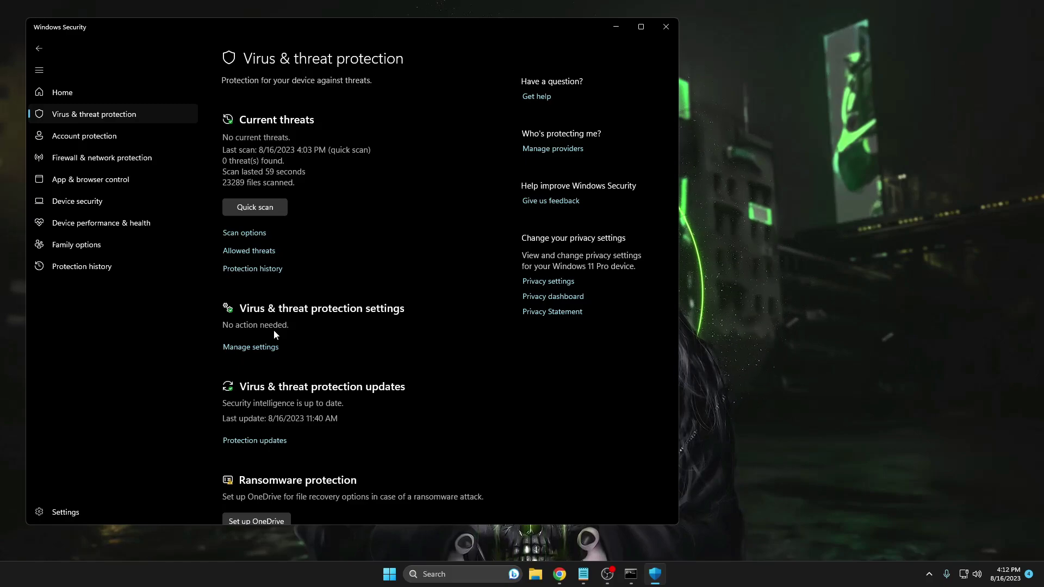
pyautogui.click(666, 28)
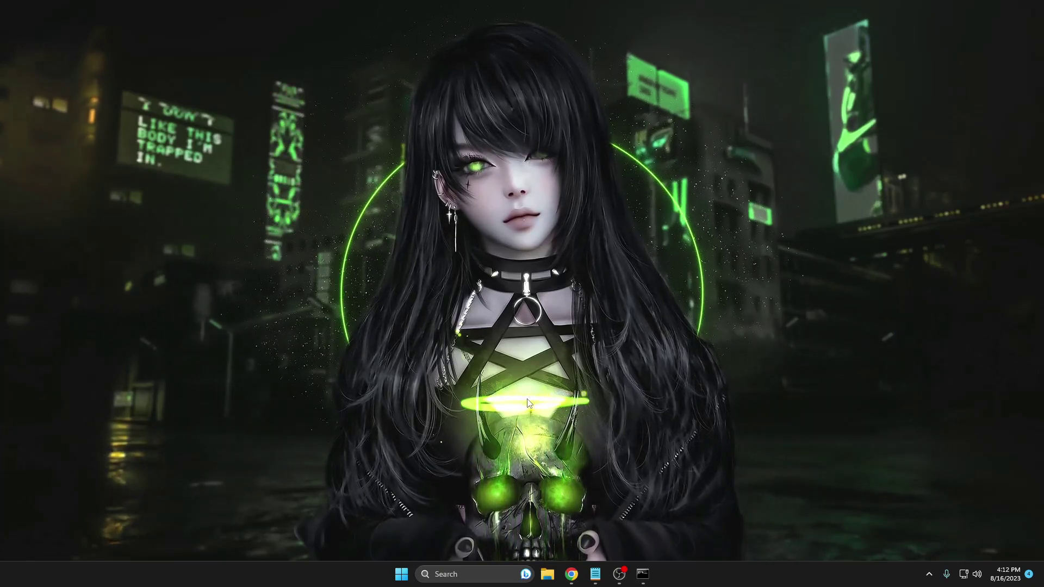
# - Run DISM /Online /Cleanup-Image /RestoreHealth in an administrator Command Prompt, then minimize it
pyautogui.press('super')
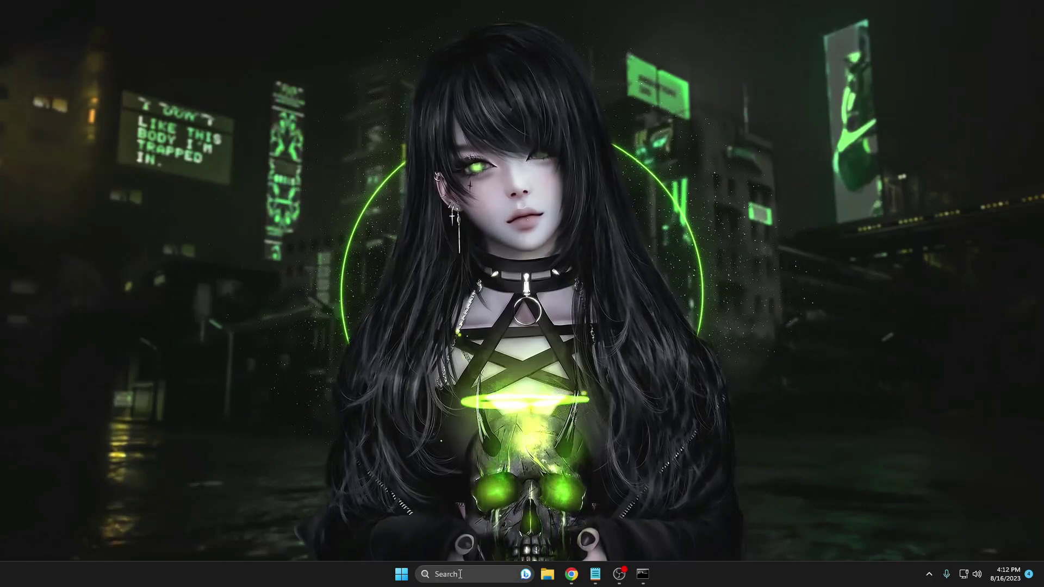
pyautogui.write('windows Security')
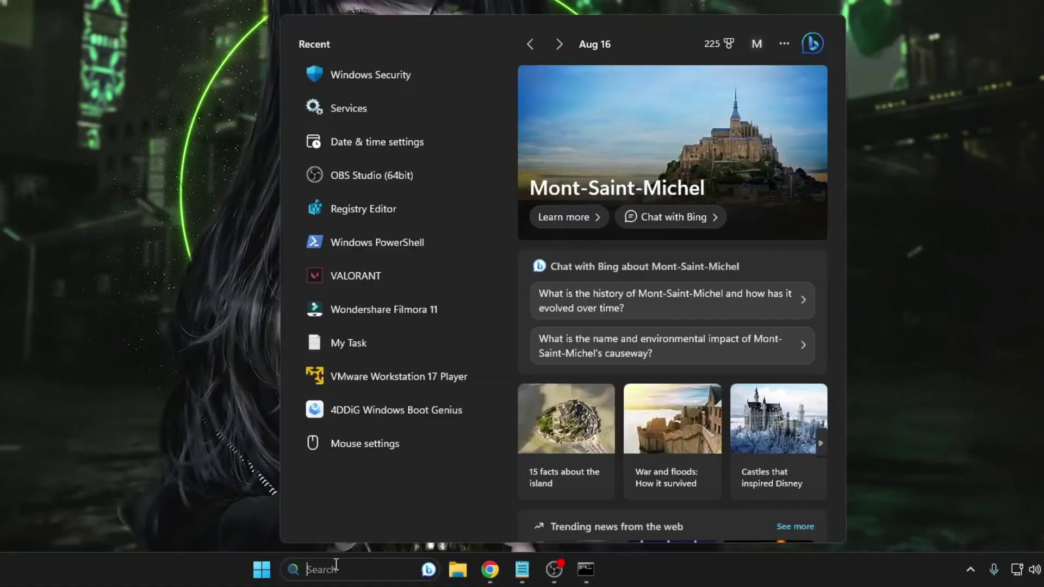
pyautogui.write('cmd')
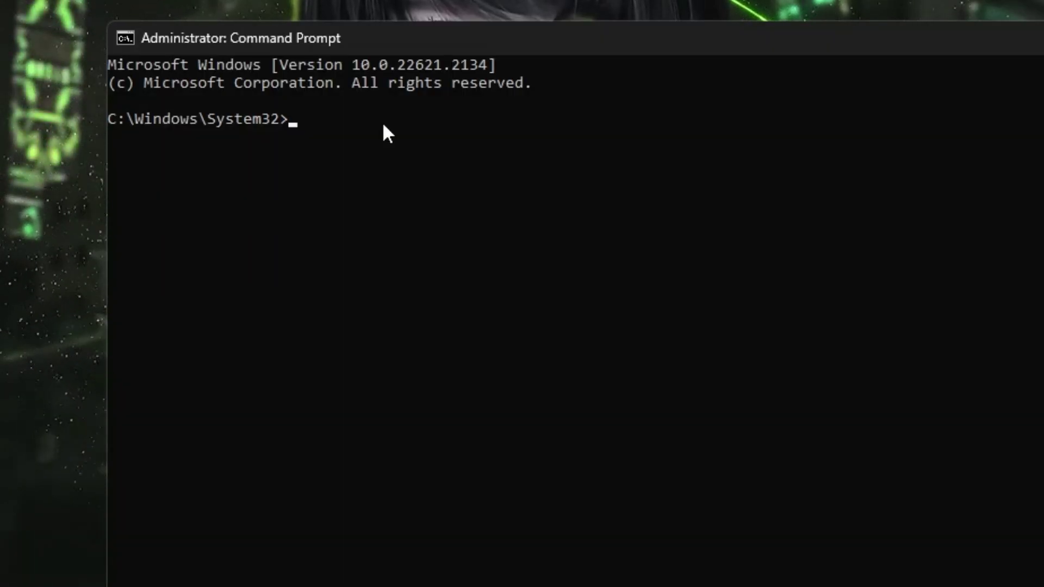
pyautogui.write('DISM /Online /Cleanup-Image /RestoreHealth')
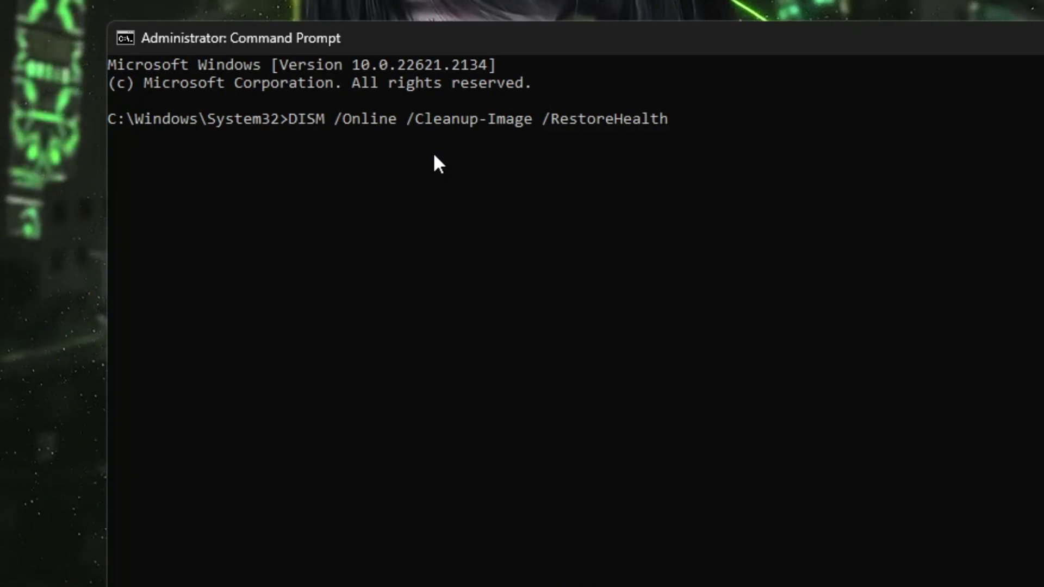
pyautogui.press('Return')
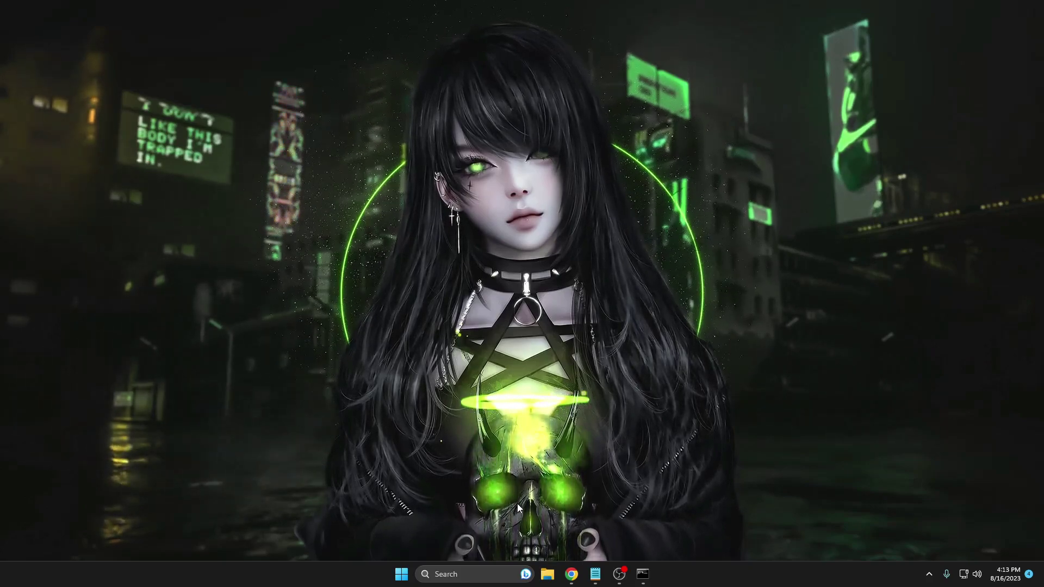
# - Sync the clock now with time.windows.com from the Date & time settings
pyautogui.click(489, 575)
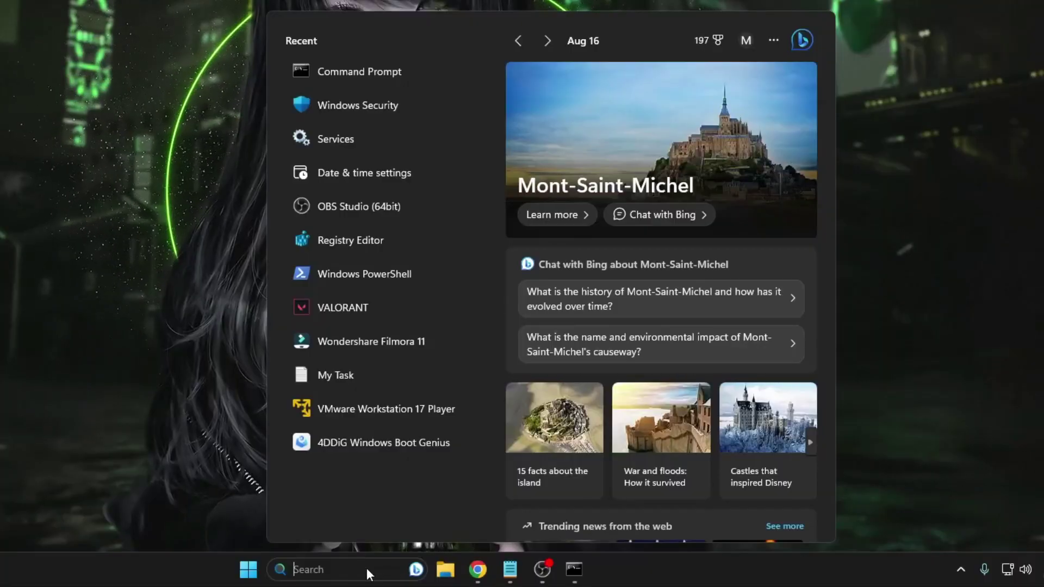
pyautogui.write('date')
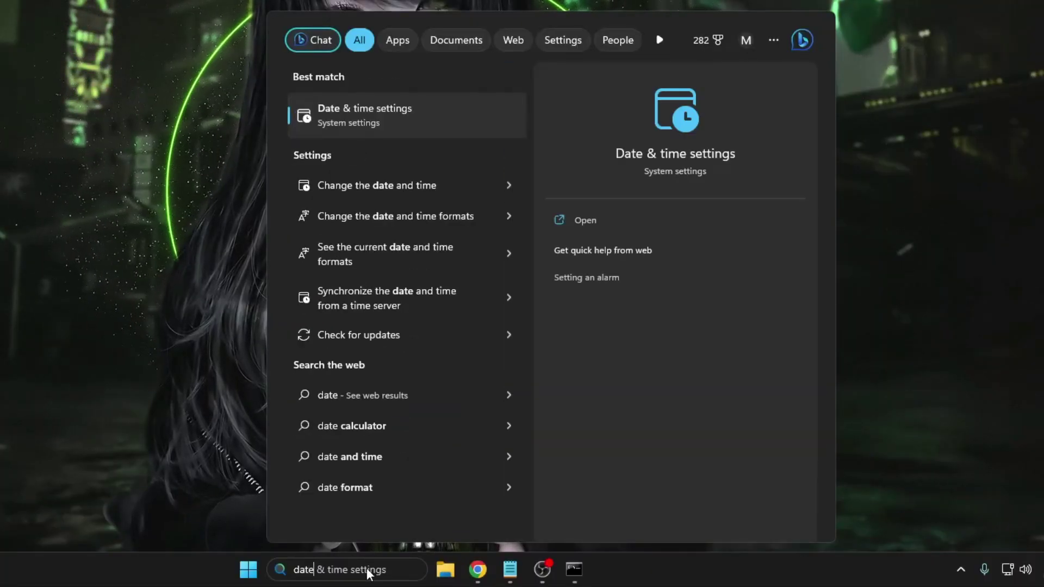
pyautogui.click(391, 108)
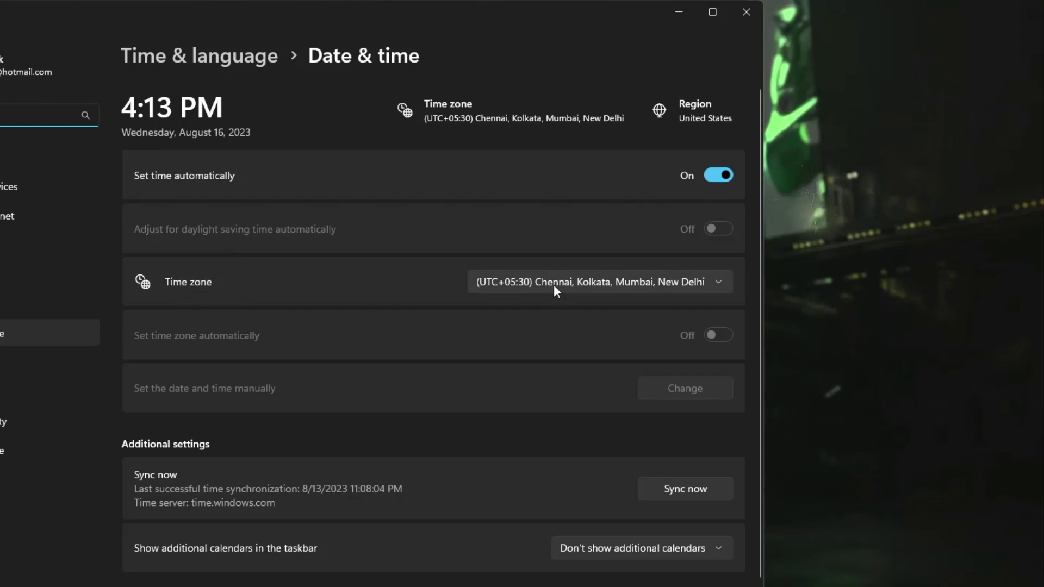
pyautogui.click(671, 489)
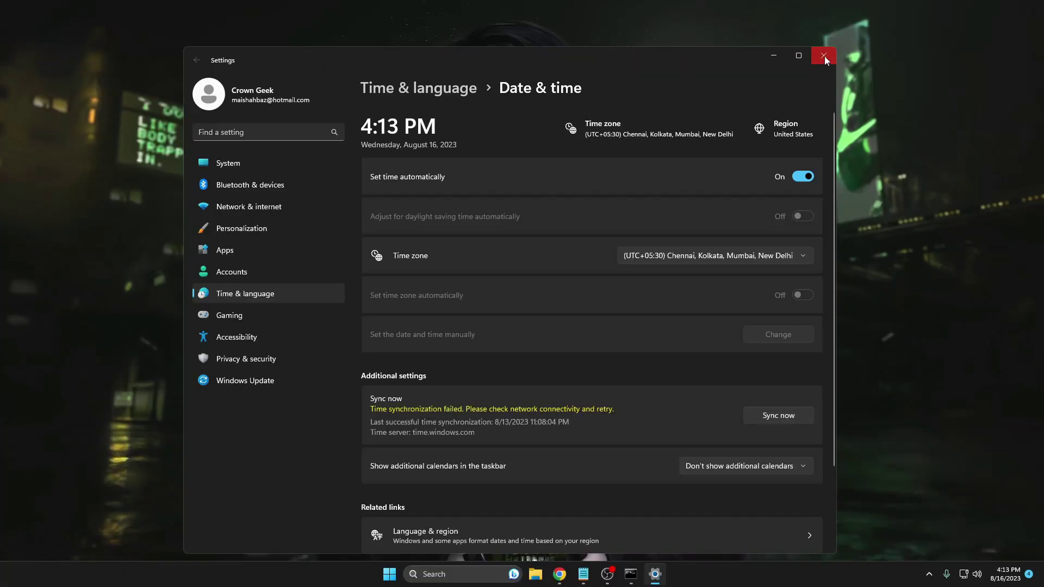
# - Set Windows Security's background app permission to Power optimized (recommended) in its app settings
pyautogui.click(824, 56)
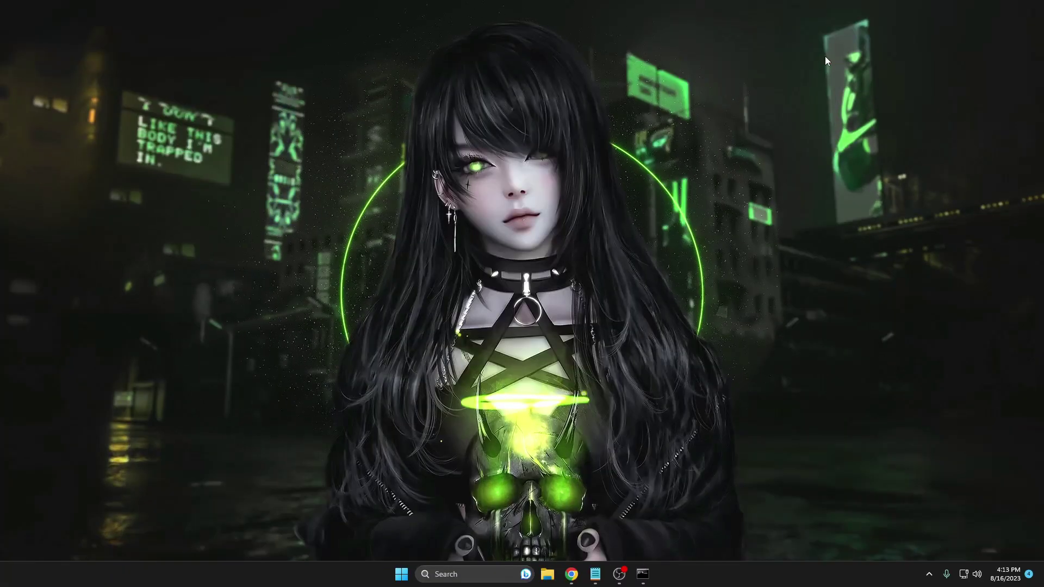
pyautogui.click(463, 574)
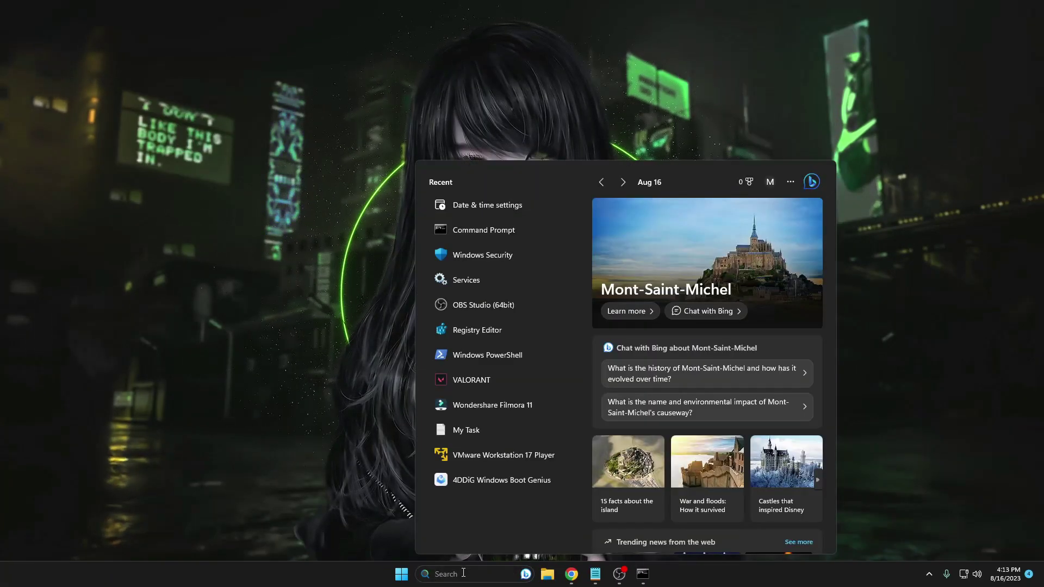
pyautogui.write('windows security')
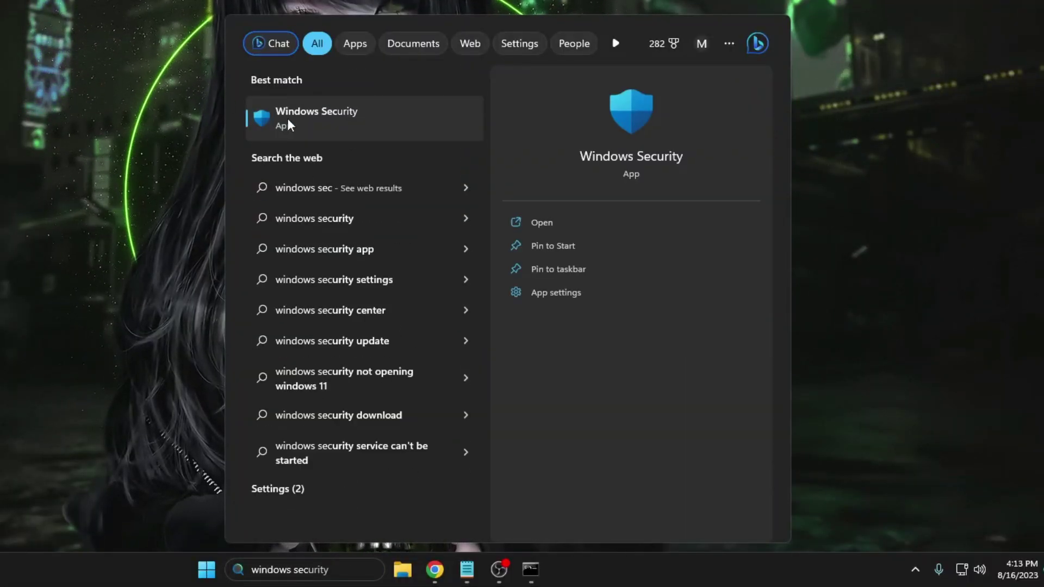
pyautogui.rightClick(318, 119)
pyautogui.click(374, 190)
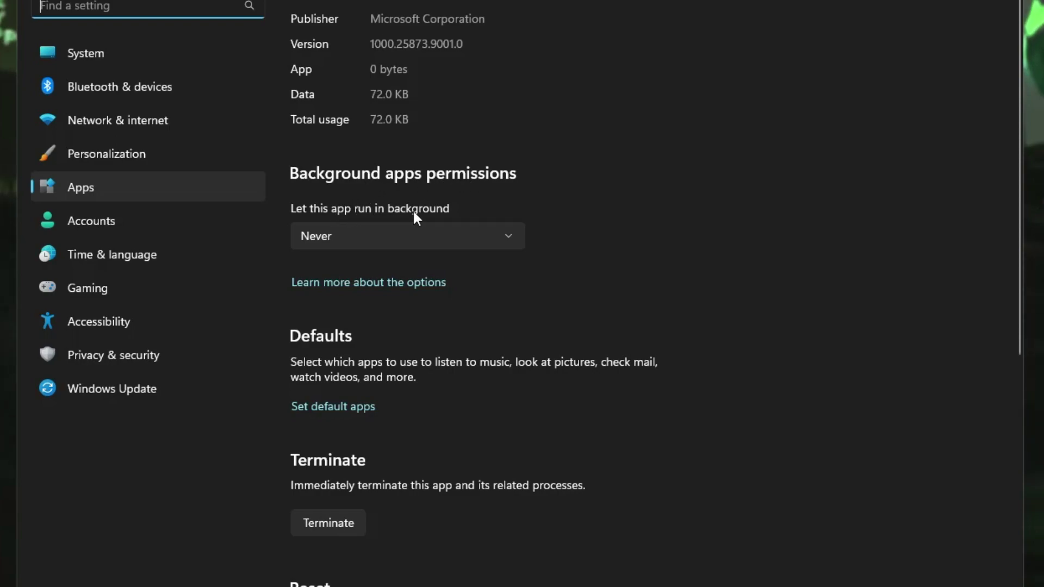
pyautogui.click(360, 237)
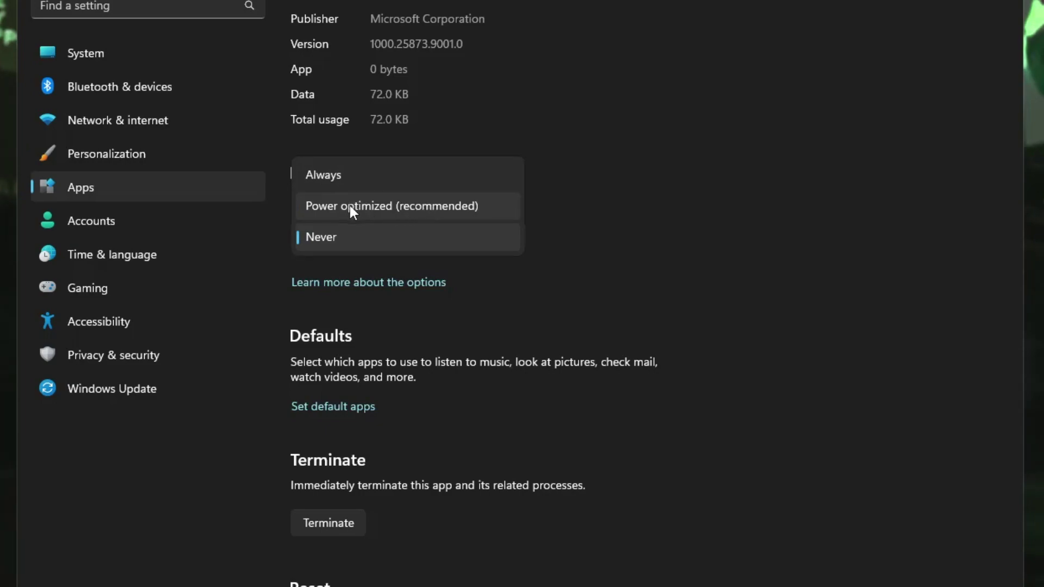
pyautogui.click(428, 209)
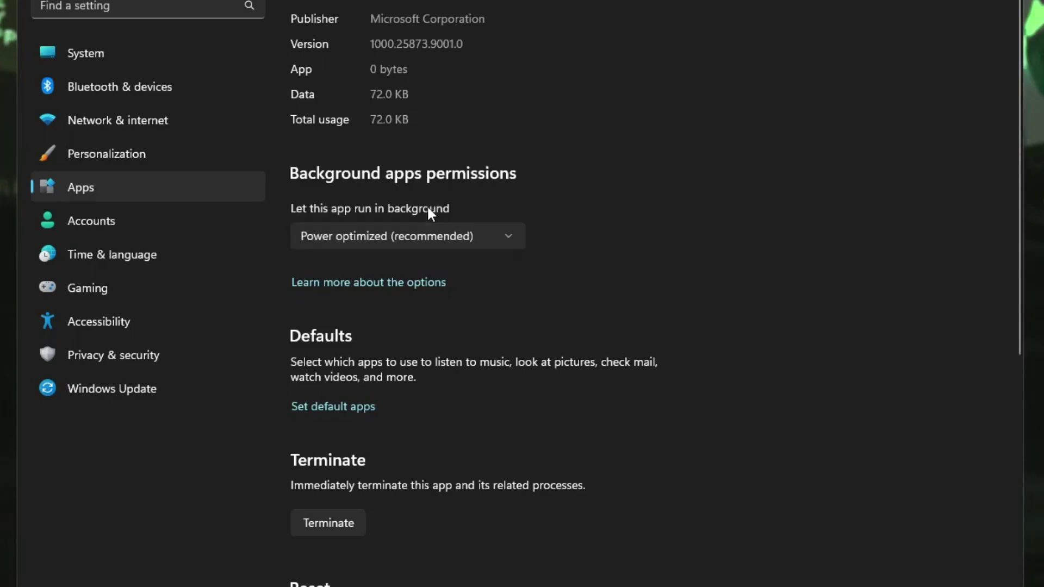
# - Repair and then reset the Windows Security app, confirming deletion of its data
pyautogui.scroll(-8, 425, 207)
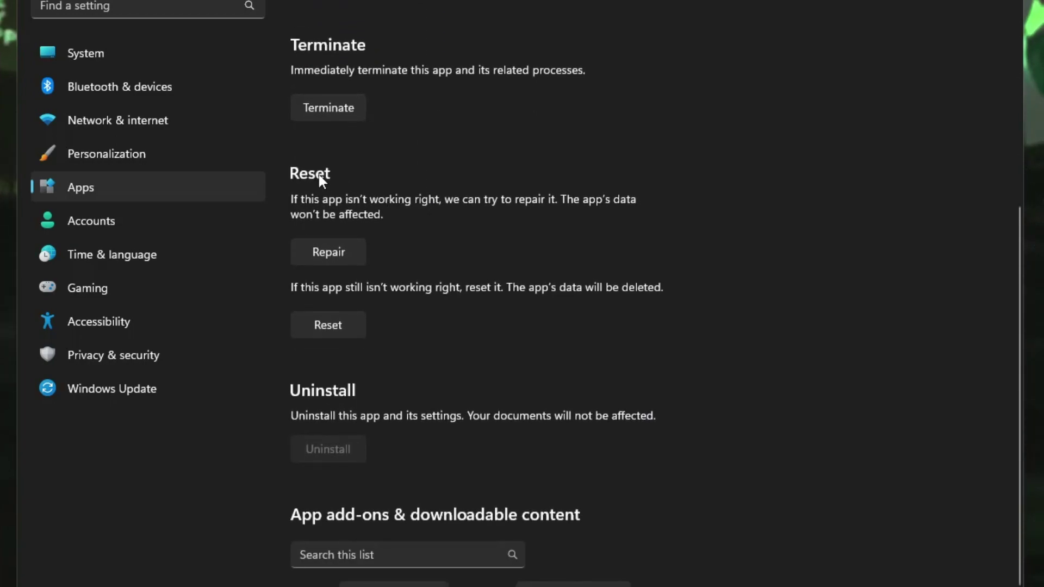
pyautogui.click(337, 258)
pyautogui.click(330, 329)
pyautogui.click(391, 288)
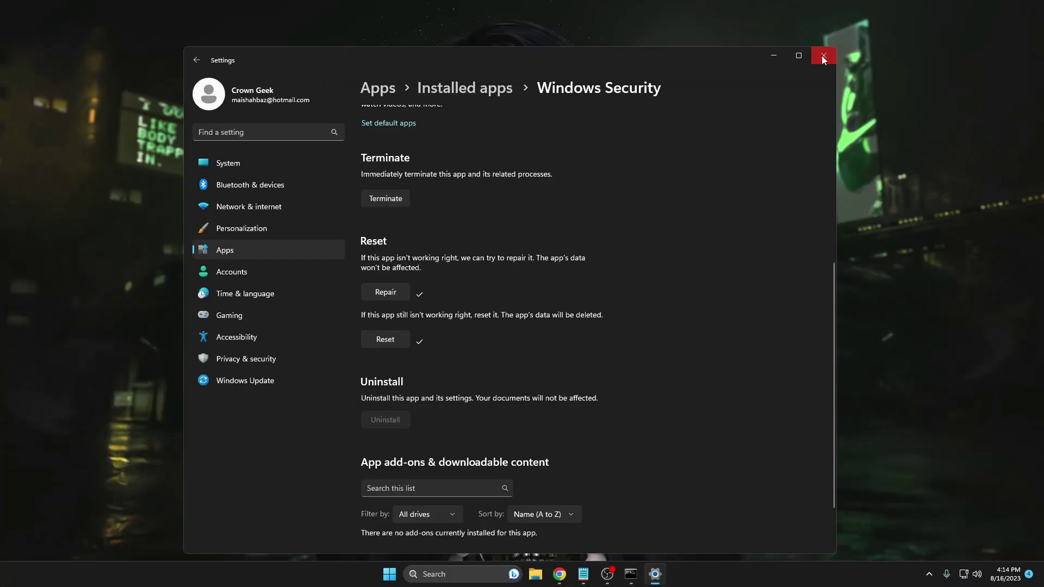
# - Run sfc /scannow in the restored Command Prompt and minimize it while scanning
pyautogui.click(822, 55)
pyautogui.click(642, 574)
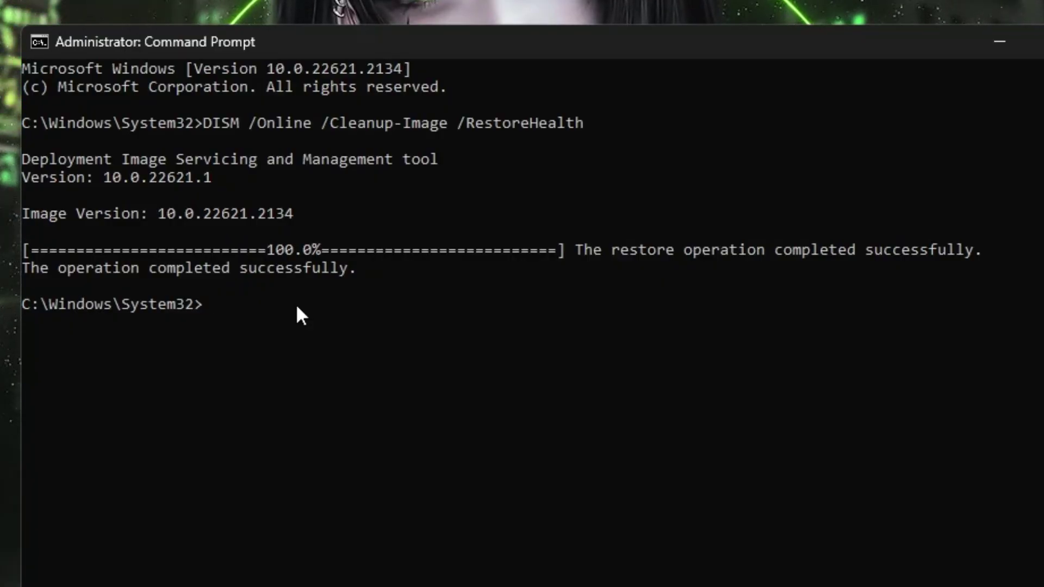
pyautogui.write('sfc ')
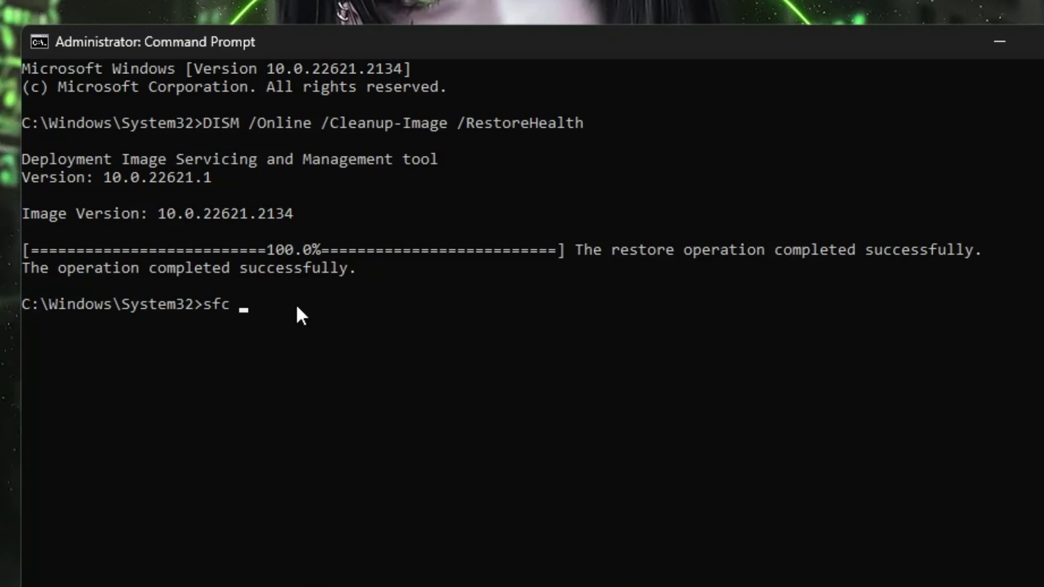
pyautogui.write('/scannow')
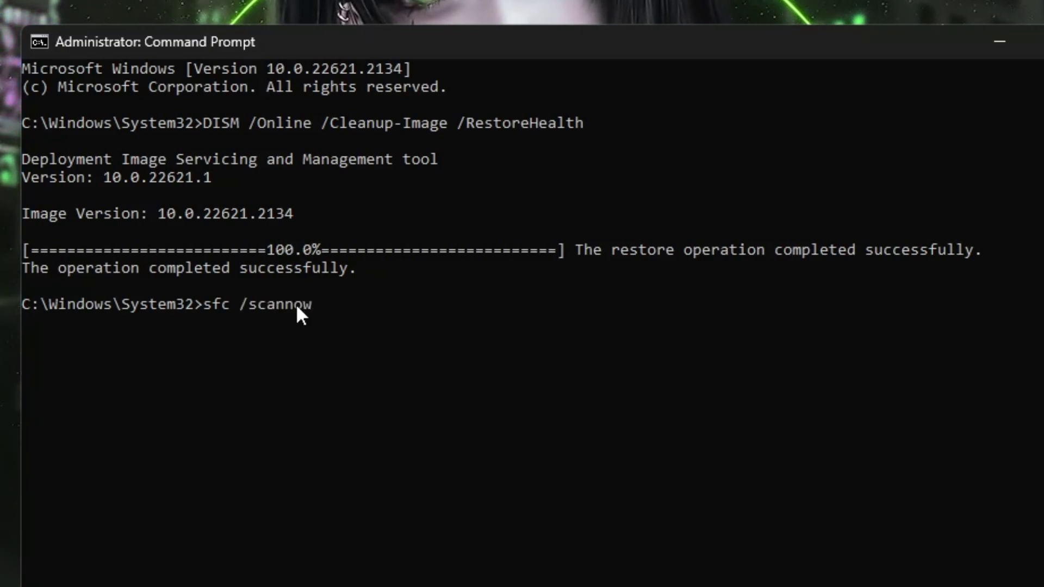
pyautogui.press('Return')
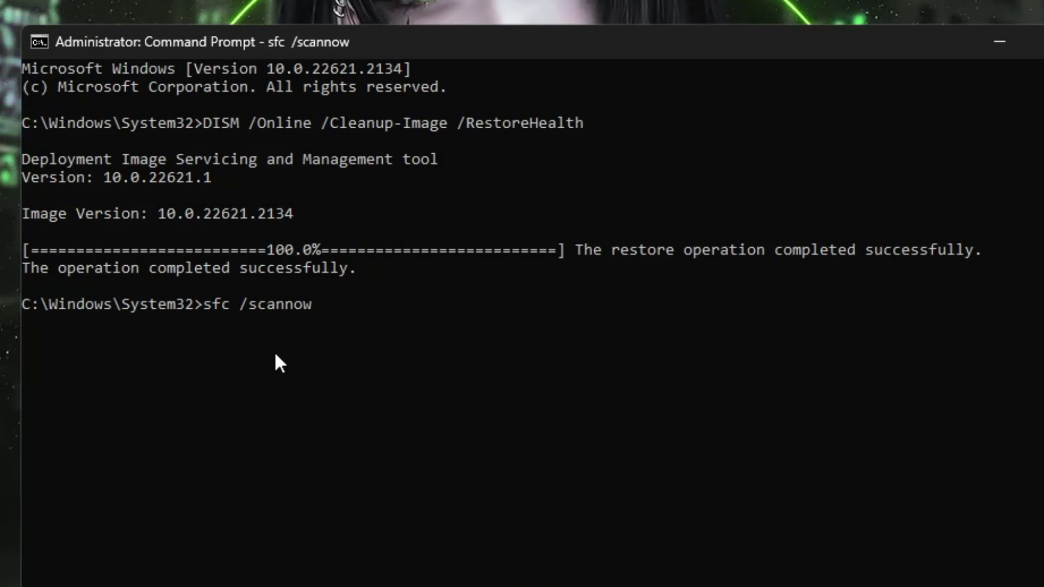
pyautogui.click(1000, 40)
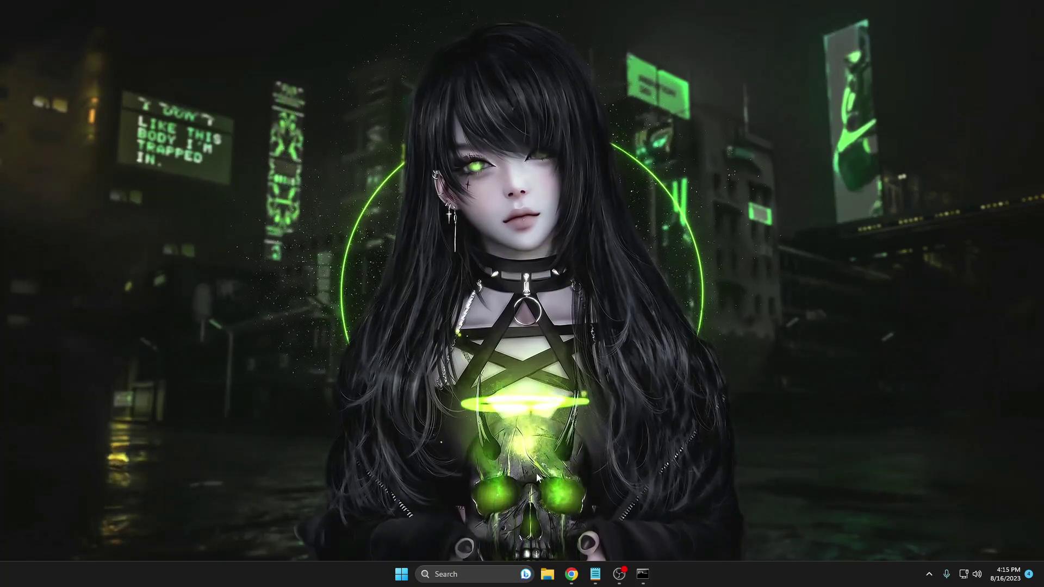
# - Review Programs and Features via appwiz.cpl, then check the completed sfc scan reporting repaired files
pyautogui.click(466, 567)
pyautogui.write('a')
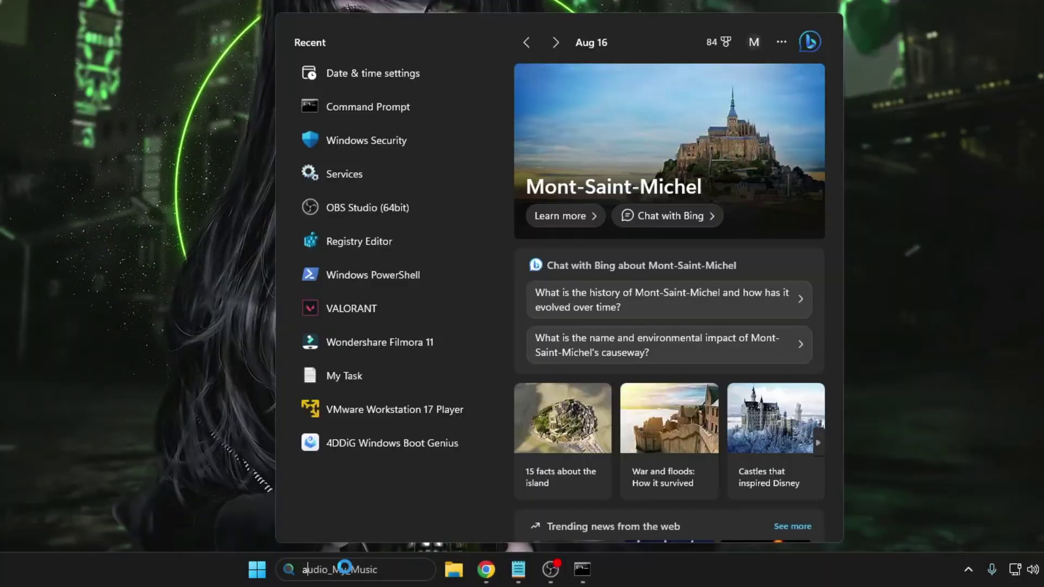
pyautogui.write('ppwiz')
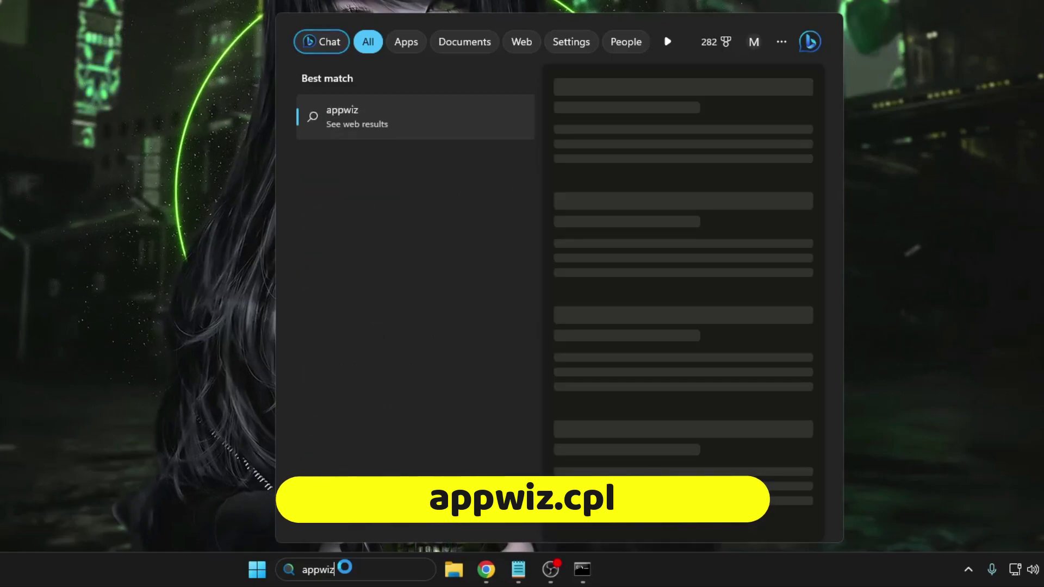
pyautogui.write('.cpl')
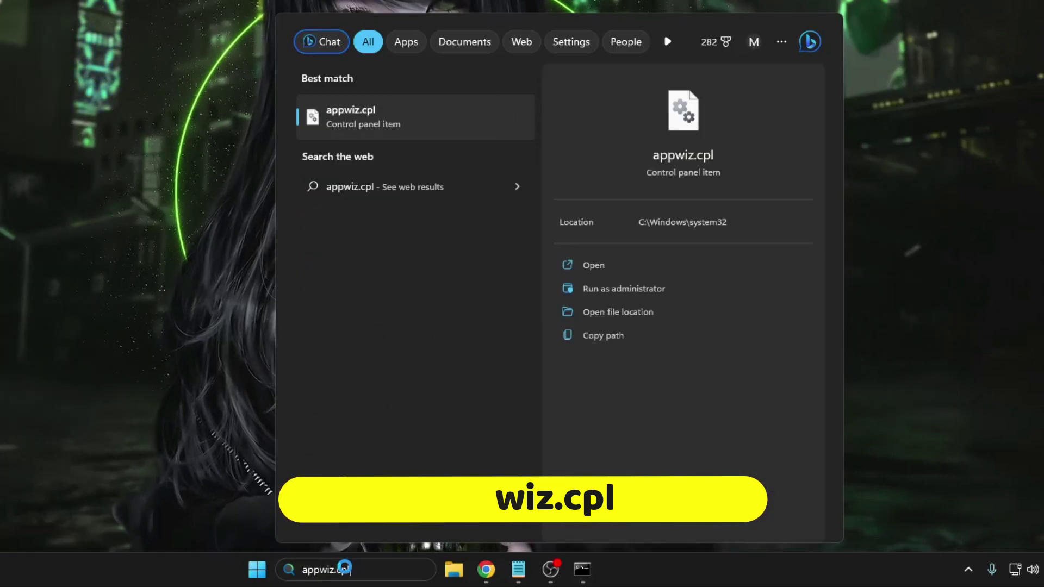
pyautogui.press('Return')
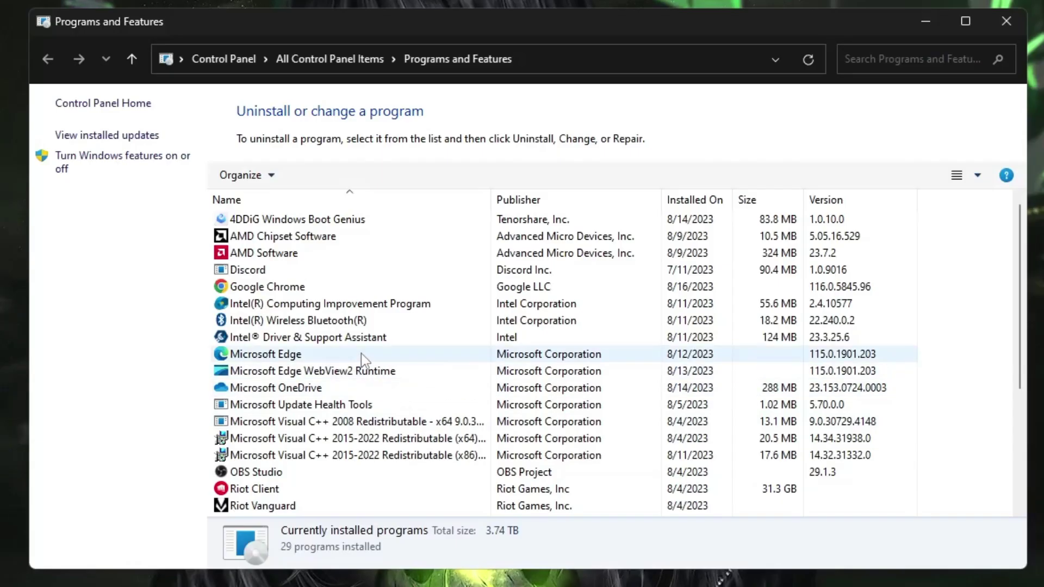
pyautogui.click(362, 354)
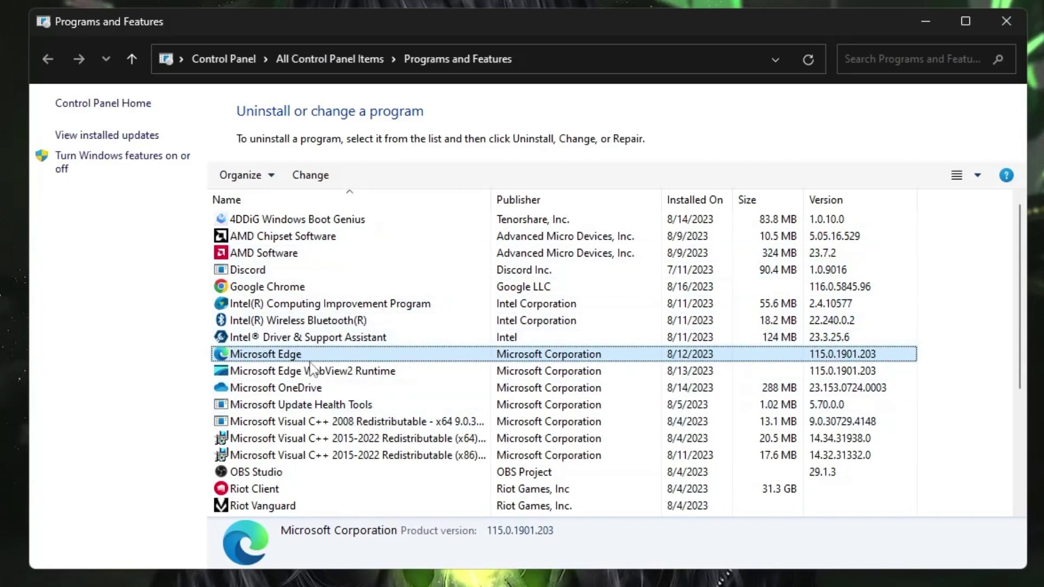
pyautogui.scroll(-1, 318, 375)
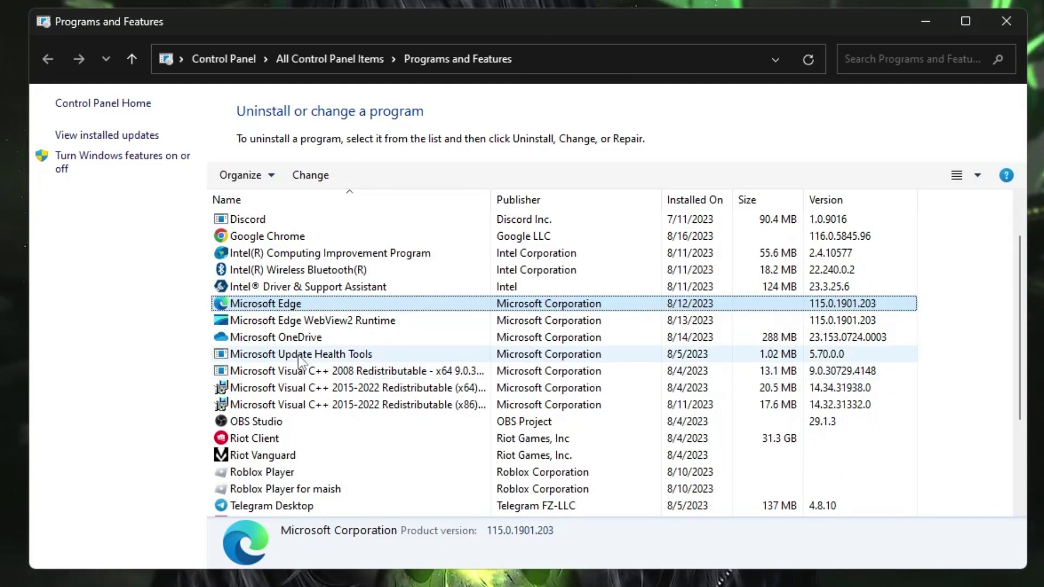
pyautogui.scroll(-1, 301, 362)
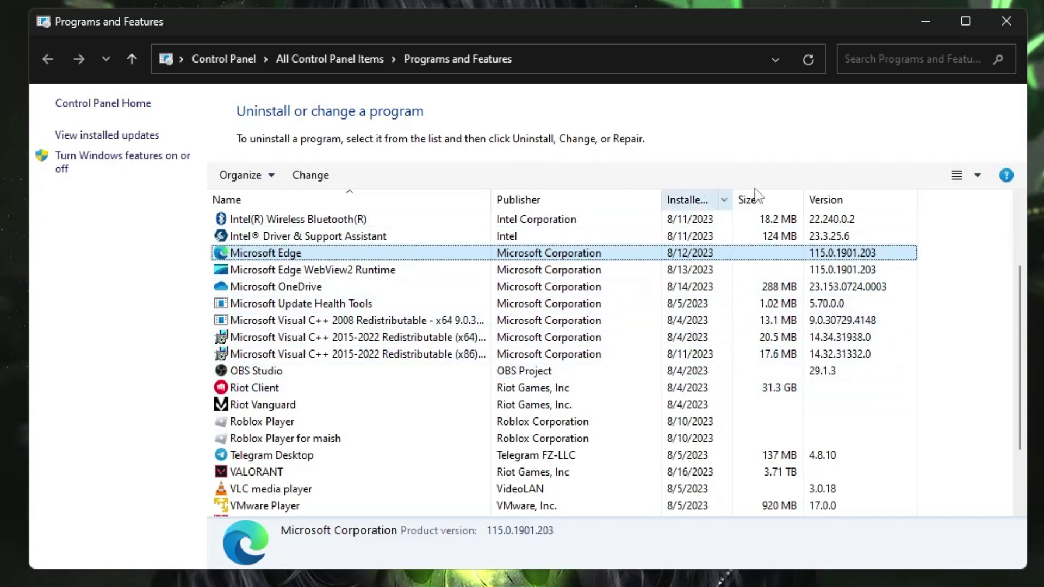
pyautogui.click(1007, 21)
pyautogui.click(643, 572)
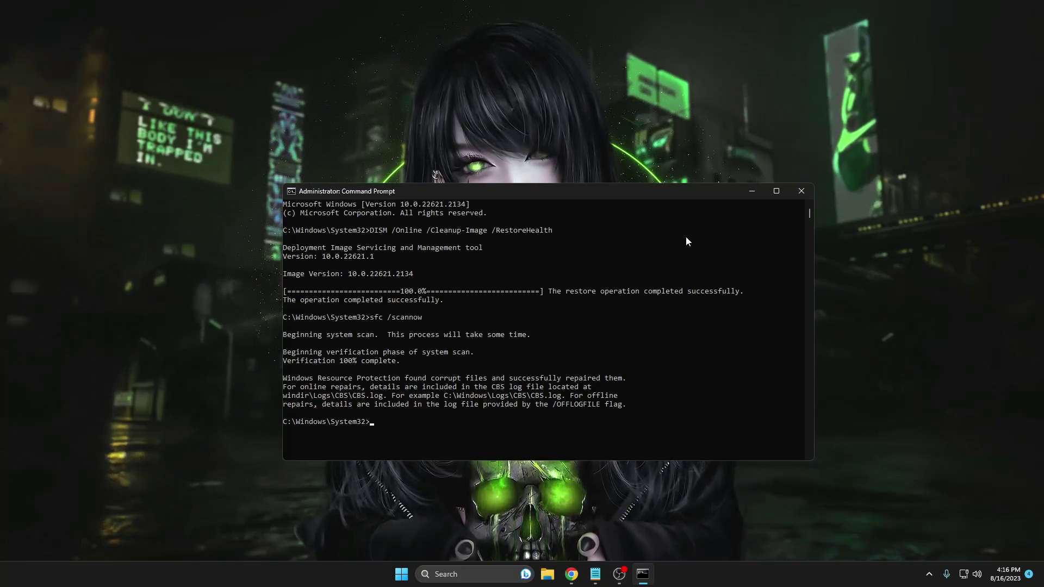
# - Verify in Services that Security Center (wscsvc) is Running with Automatic (Delayed Start) startup
pyautogui.click(801, 191)
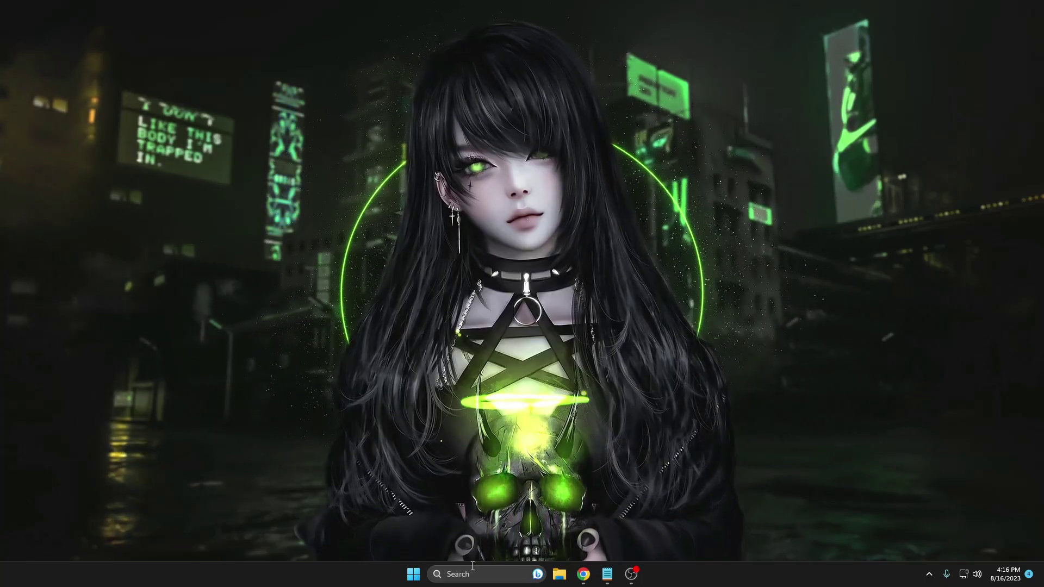
pyautogui.click(472, 566)
pyautogui.write('s')
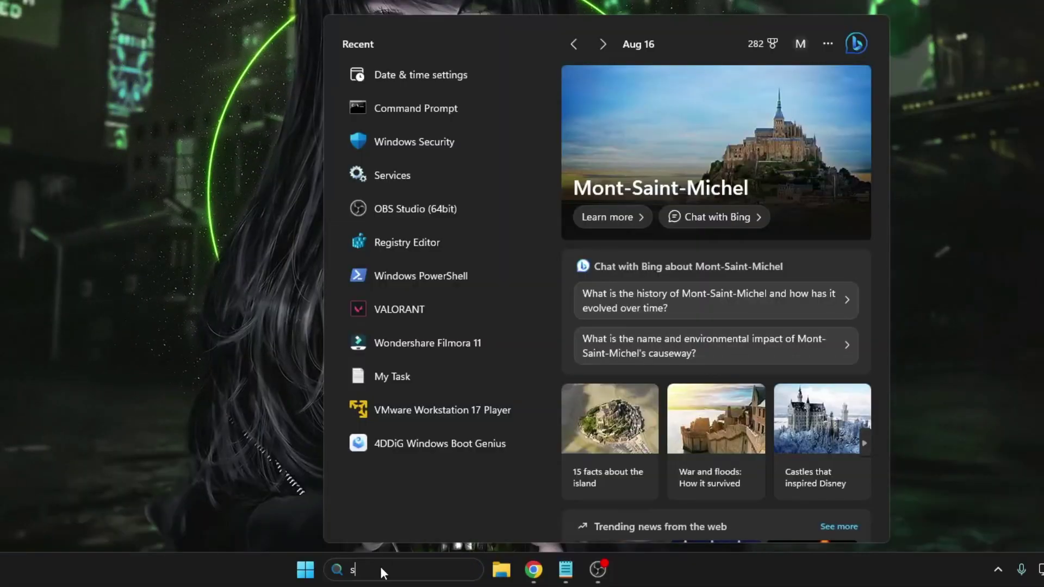
pyautogui.write('ervices')
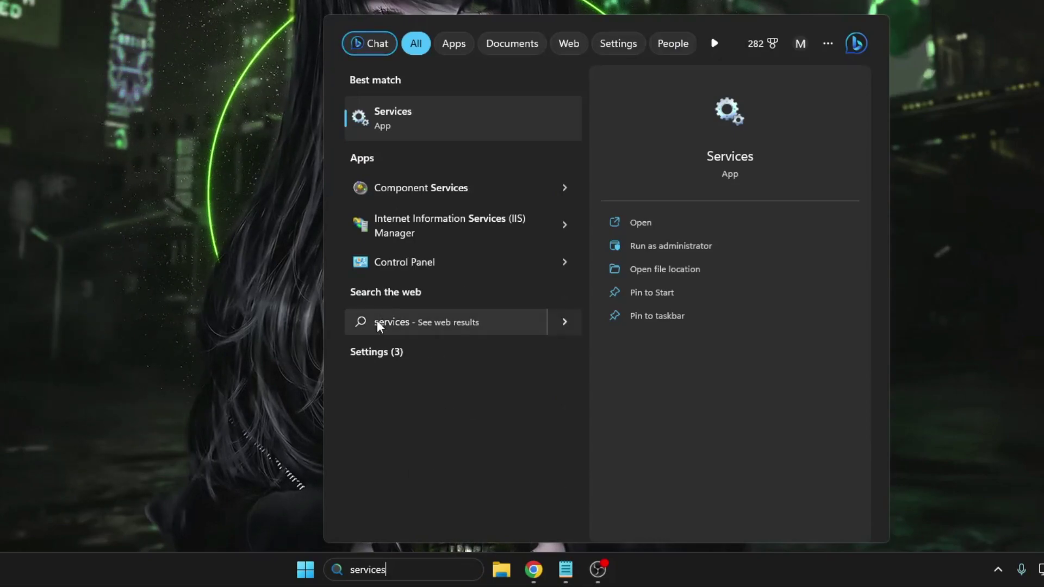
pyautogui.click(426, 120)
pyautogui.click(449, 126)
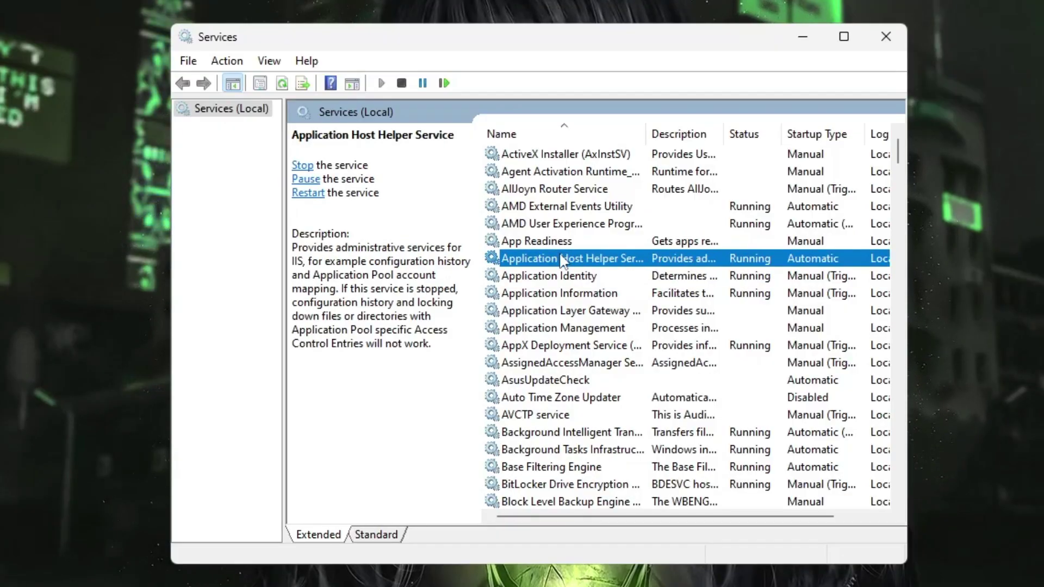
pyautogui.press('s')
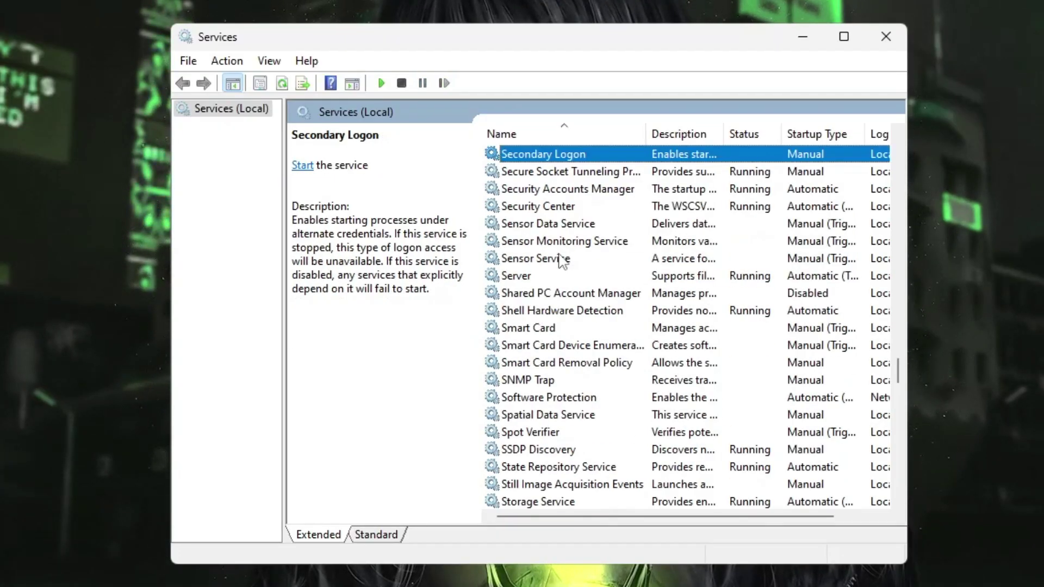
pyautogui.click(560, 209)
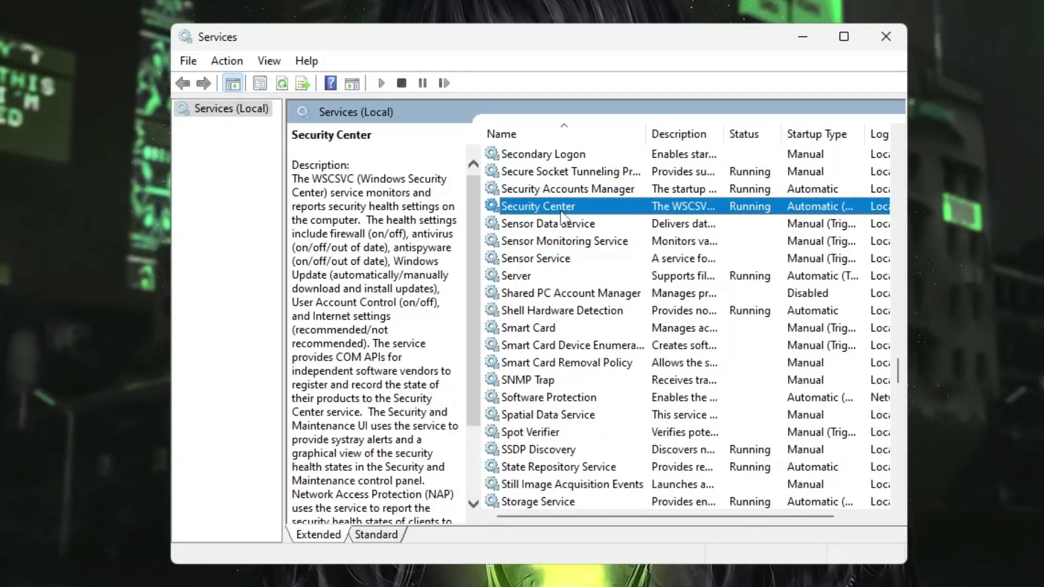
pyautogui.doubleClick(561, 210)
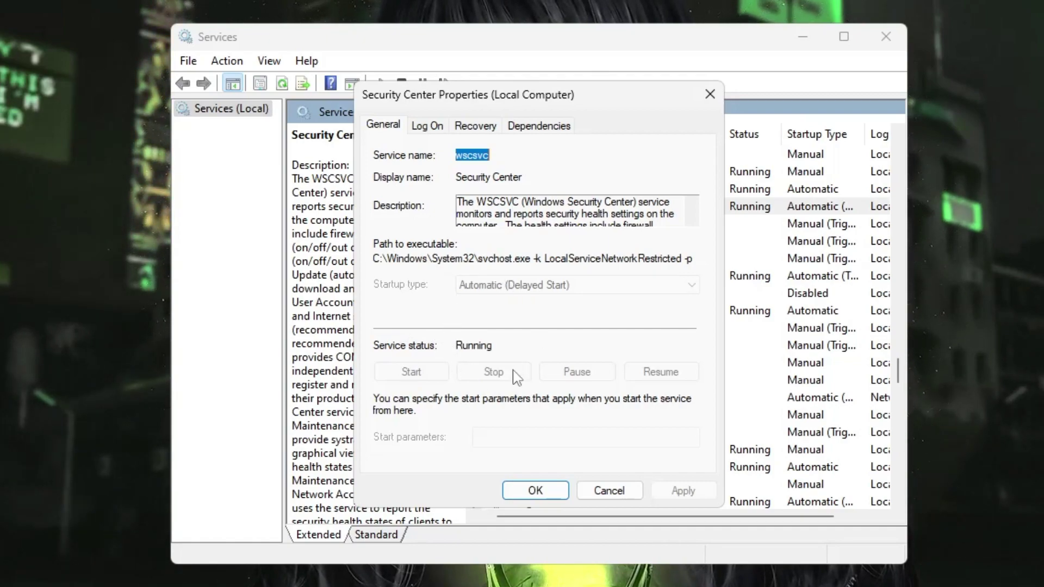
pyautogui.click(539, 491)
pyautogui.click(551, 207)
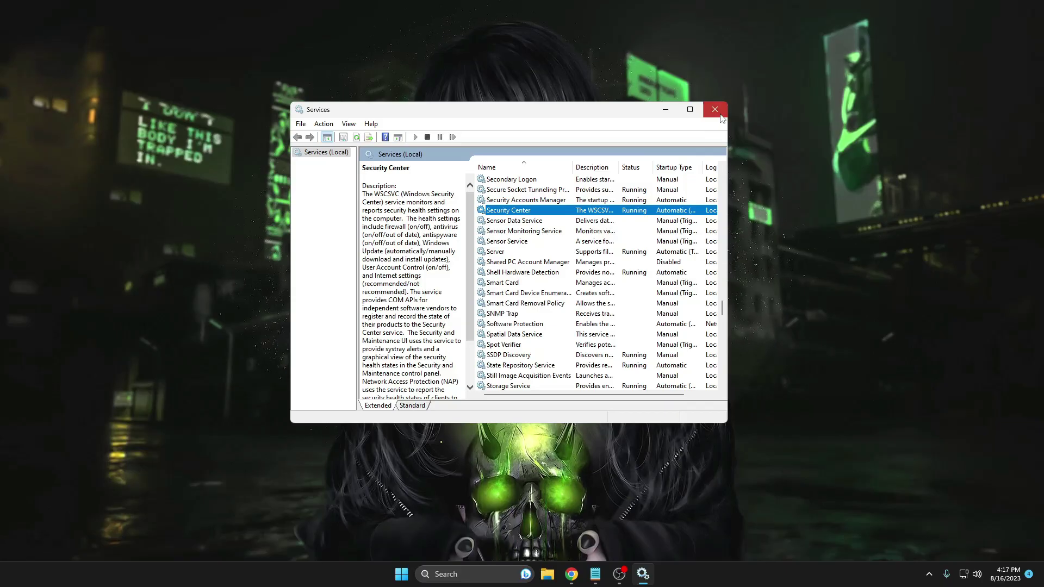
# - Close Services and open the Windows Update settings page from an 'update' search
pyautogui.click(886, 36)
pyautogui.click(481, 574)
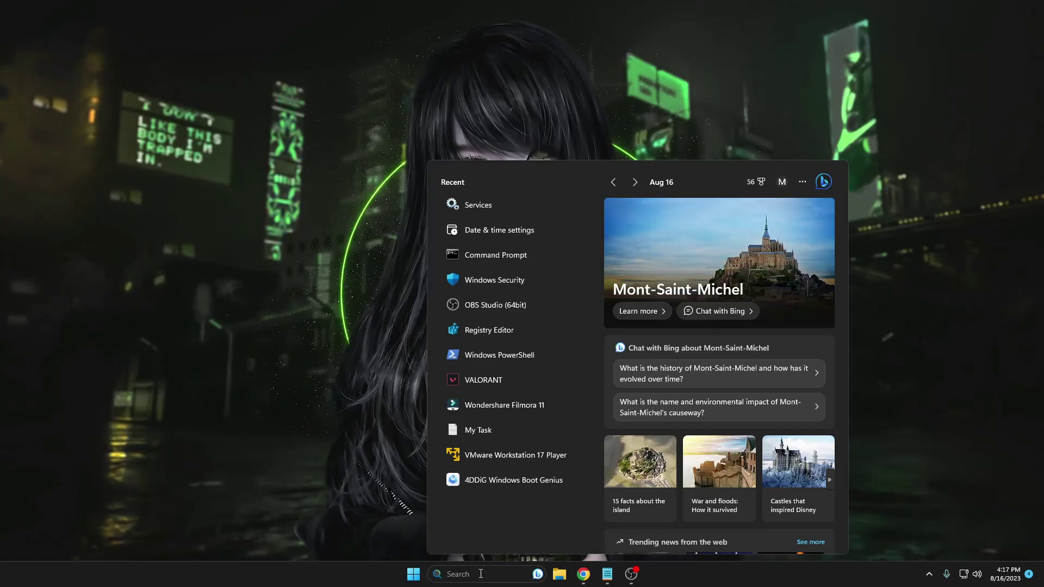
pyautogui.write('update')
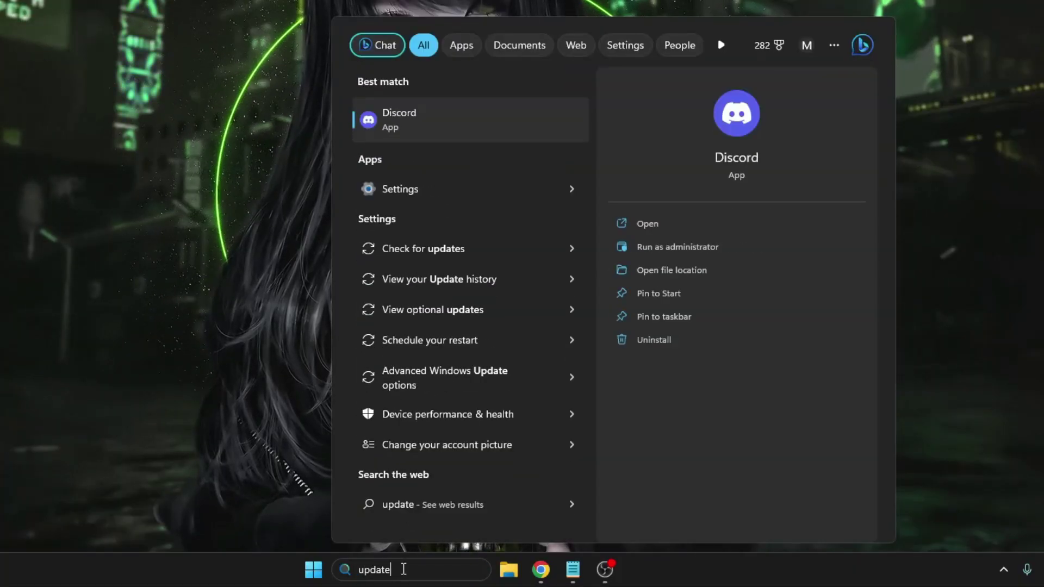
pyautogui.click(462, 179)
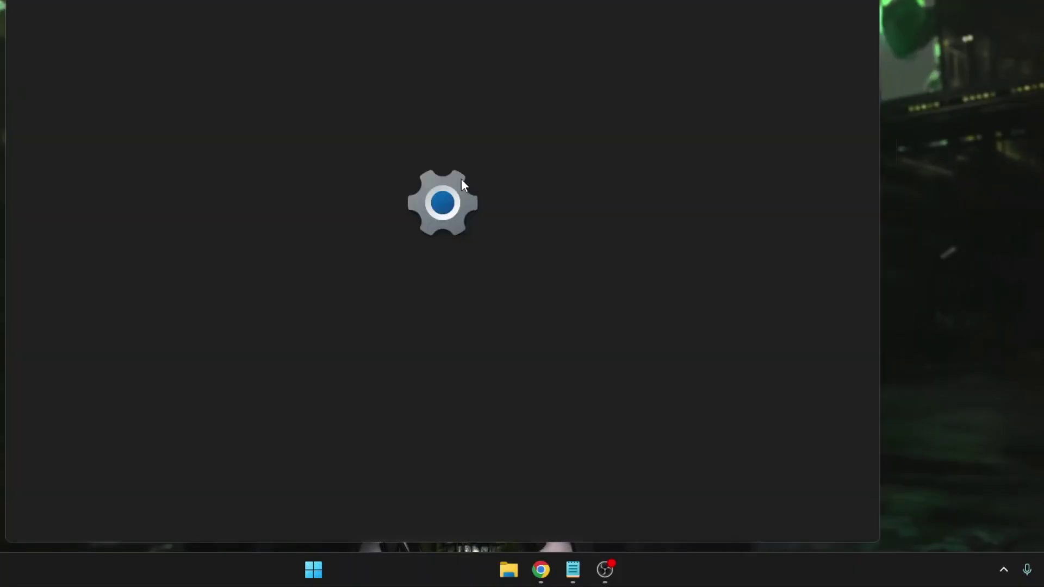